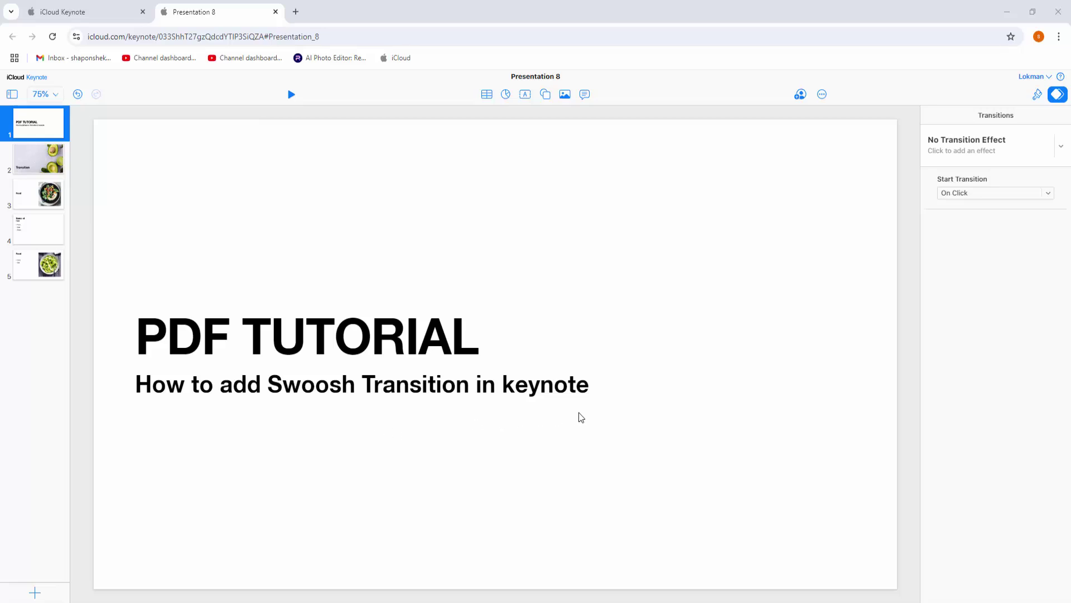
- Check the title slide's text boxes and browse all slides before returning to slide 1
{"action": "left_click", "coordinate": [582, 260]}
{"action": "left_click", "coordinate": [618, 422]}
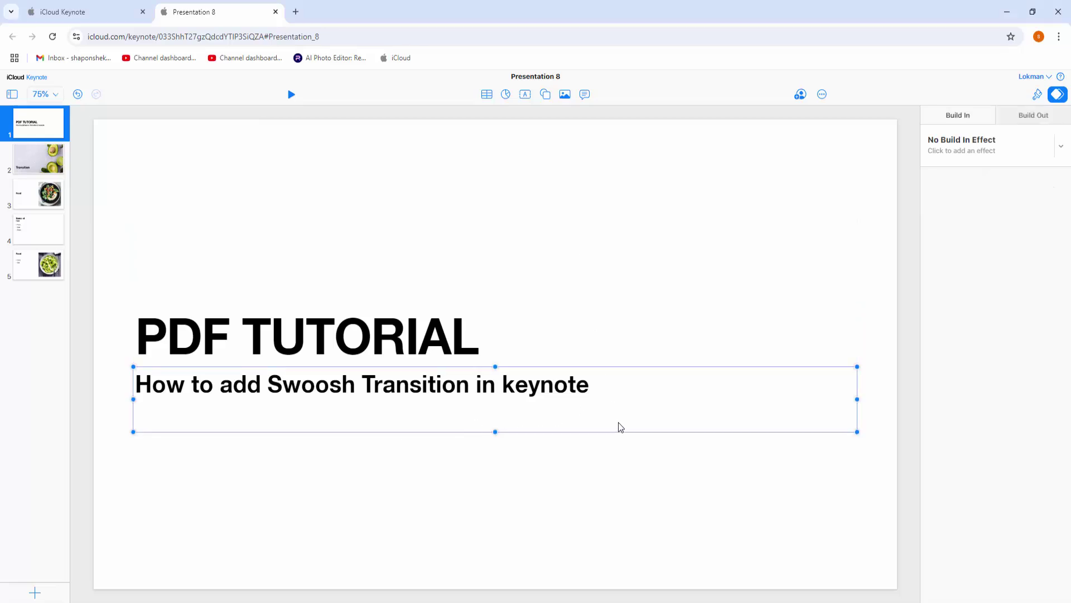
{"action": "left_click", "coordinate": [725, 239]}
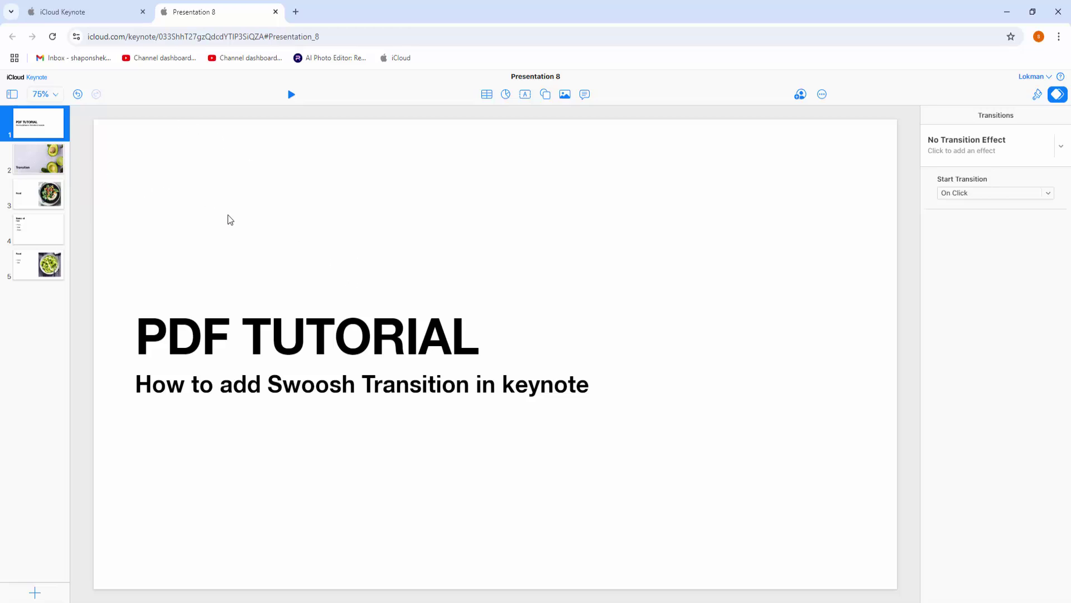
{"action": "left_click", "coordinate": [41, 194]}
{"action": "left_click", "coordinate": [43, 230]}
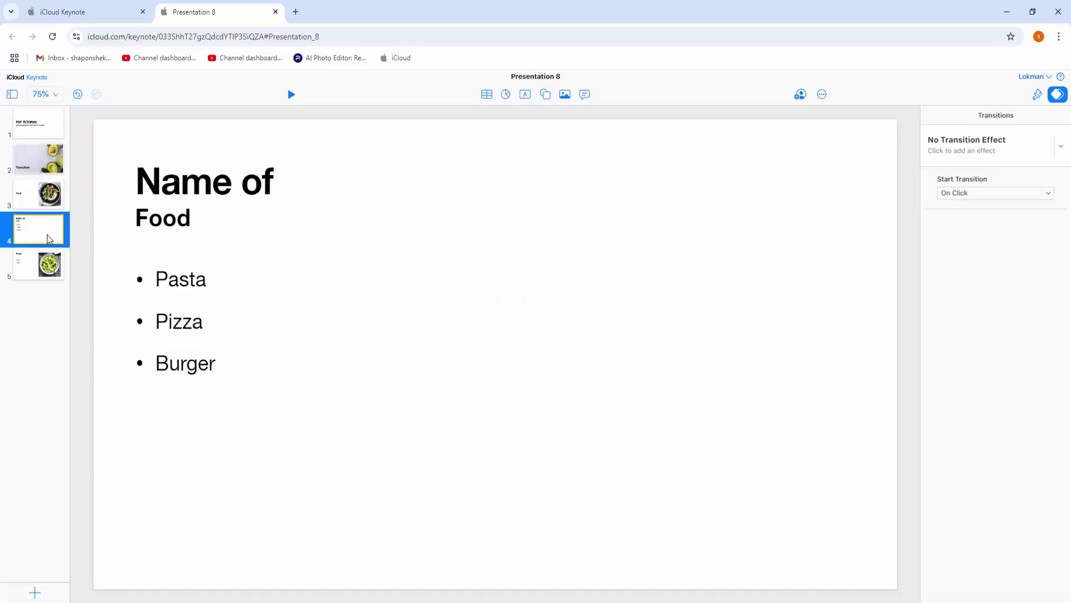
{"action": "left_click", "coordinate": [46, 266]}
{"action": "left_click", "coordinate": [41, 128]}
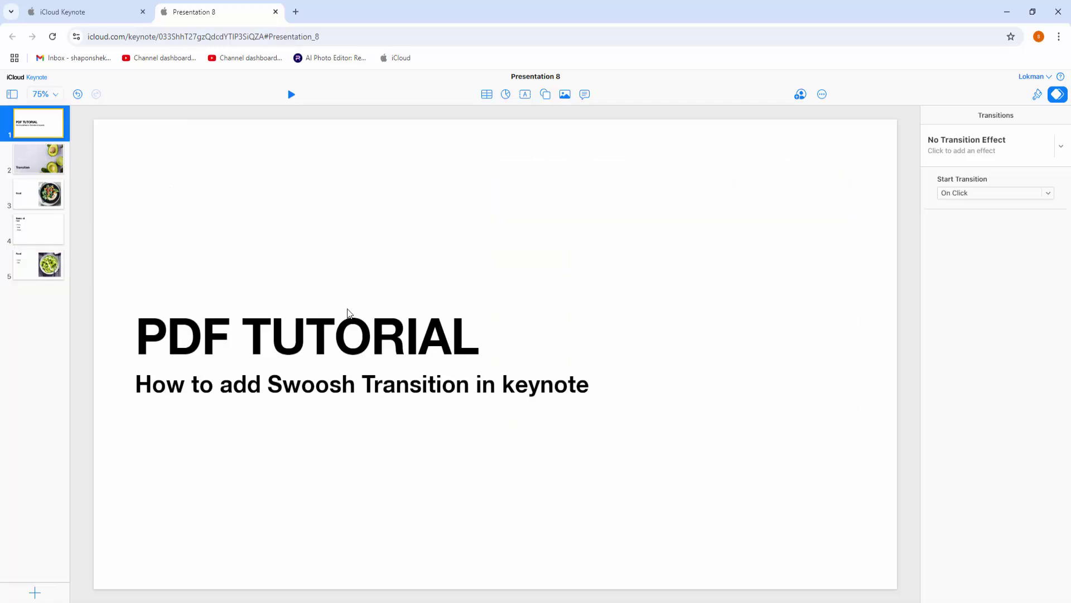
{"action": "left_click", "coordinate": [49, 161]}
{"action": "left_click", "coordinate": [45, 125]}
- Apply the Swoosh transition to the title slide from the Transitions effect list
{"action": "left_click", "coordinate": [1057, 95]}
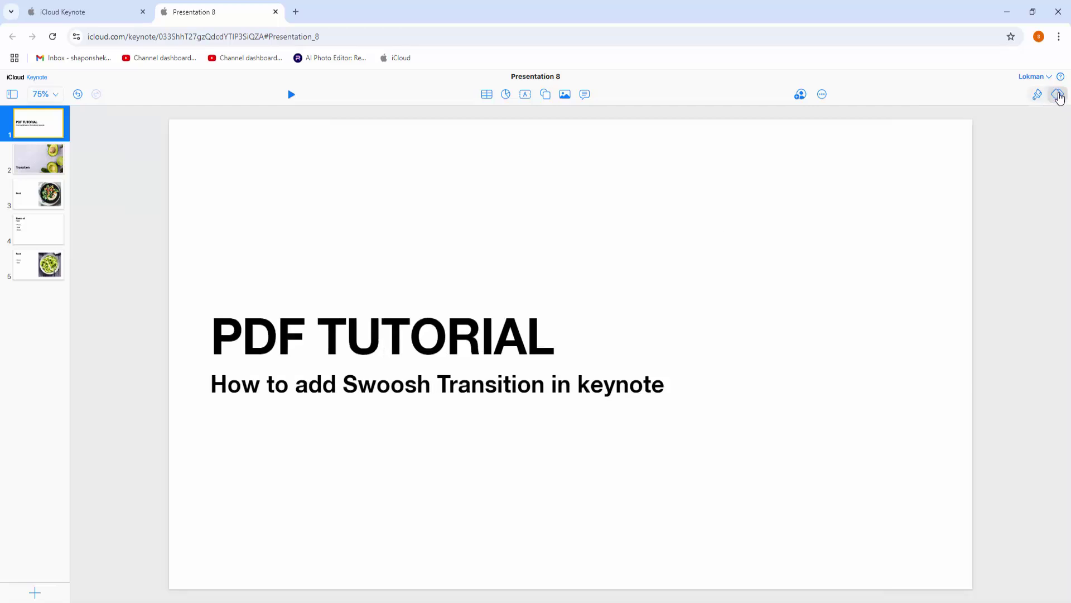
{"action": "left_click", "coordinate": [1056, 95]}
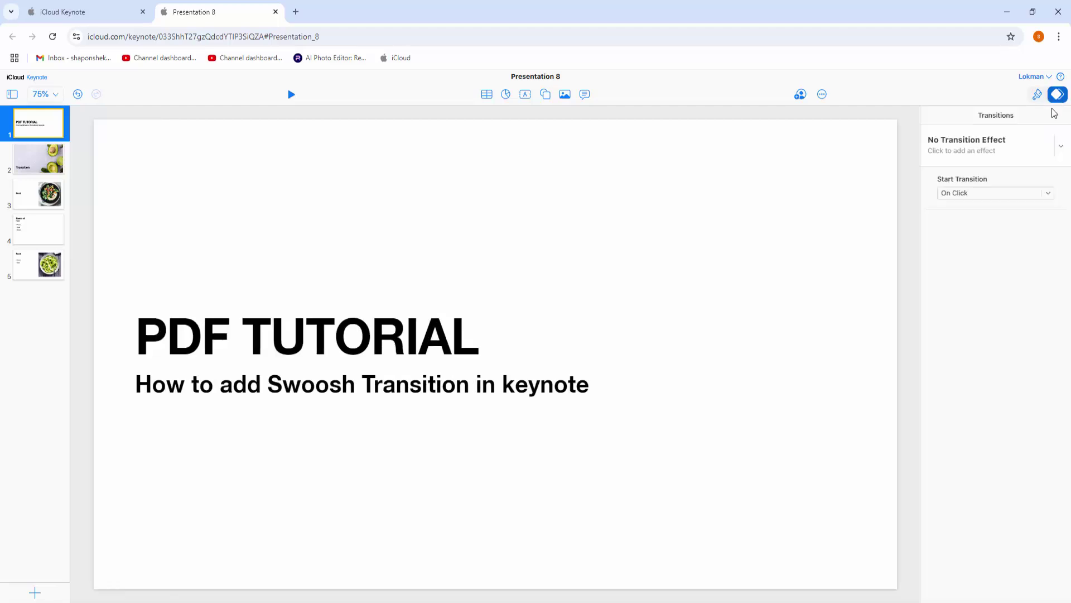
{"action": "left_click", "coordinate": [1063, 149]}
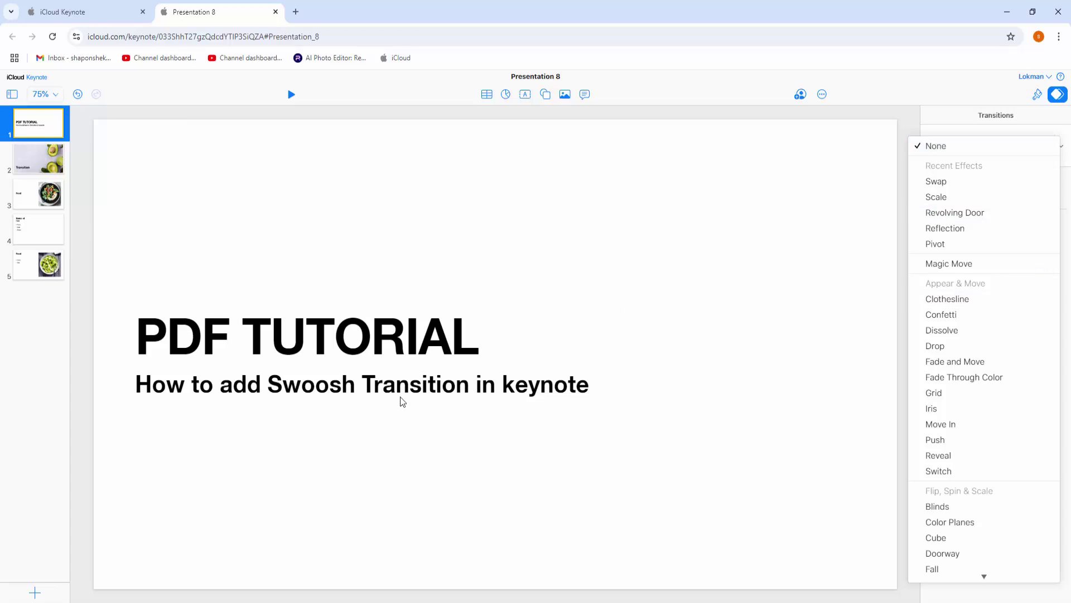
{"action": "scroll", "coordinate": [955, 383], "scroll_direction": "down", "scroll_amount": 2}
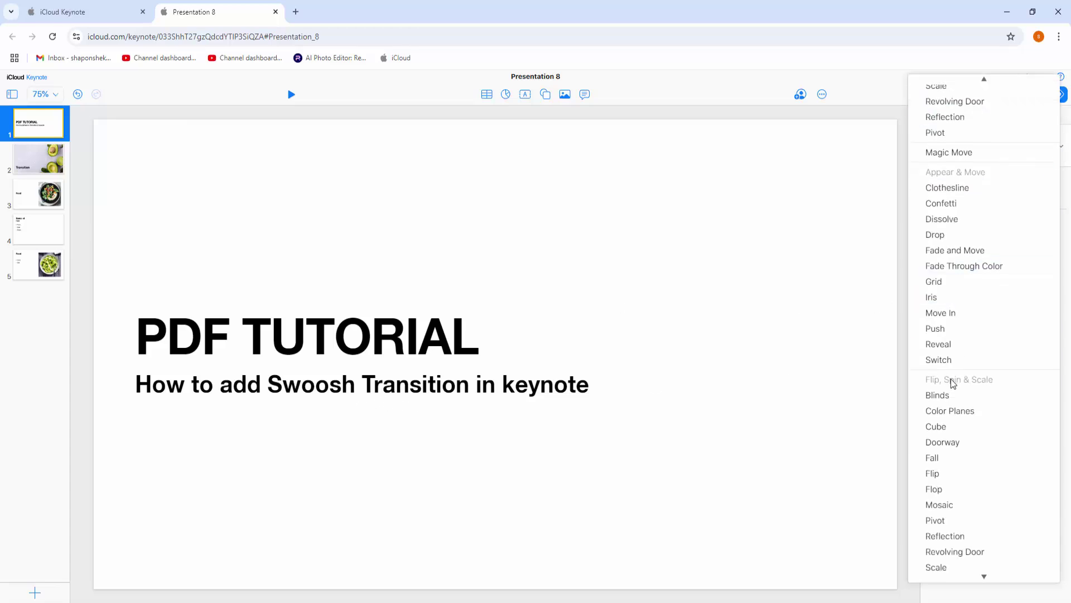
{"action": "scroll", "coordinate": [980, 392], "scroll_direction": "down", "scroll_amount": 1}
{"action": "scroll", "coordinate": [1000, 455], "scroll_direction": "down", "scroll_amount": 1}
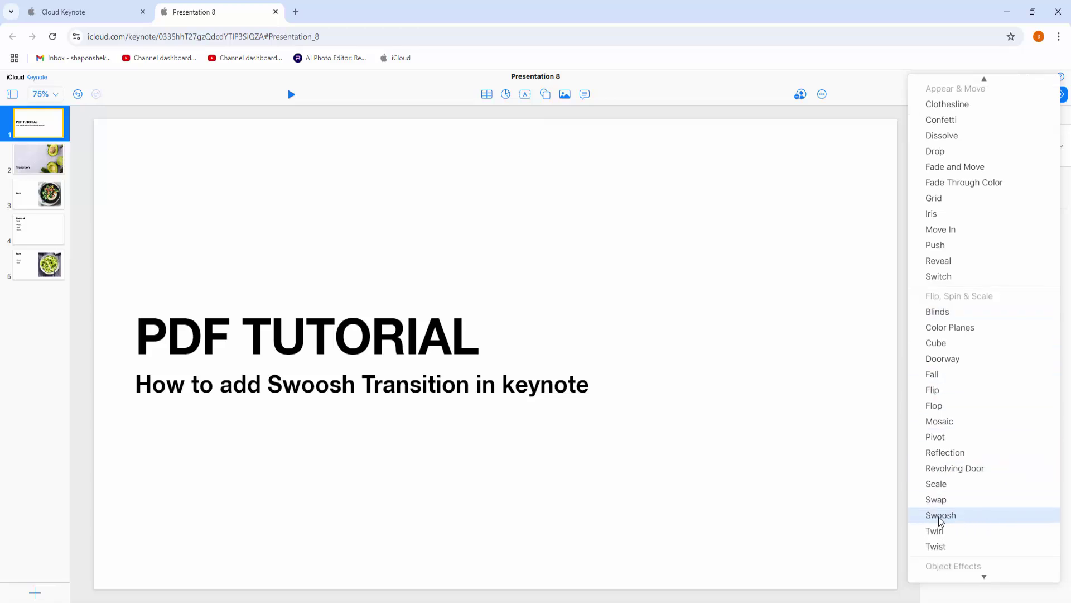
{"action": "left_click", "coordinate": [986, 515]}
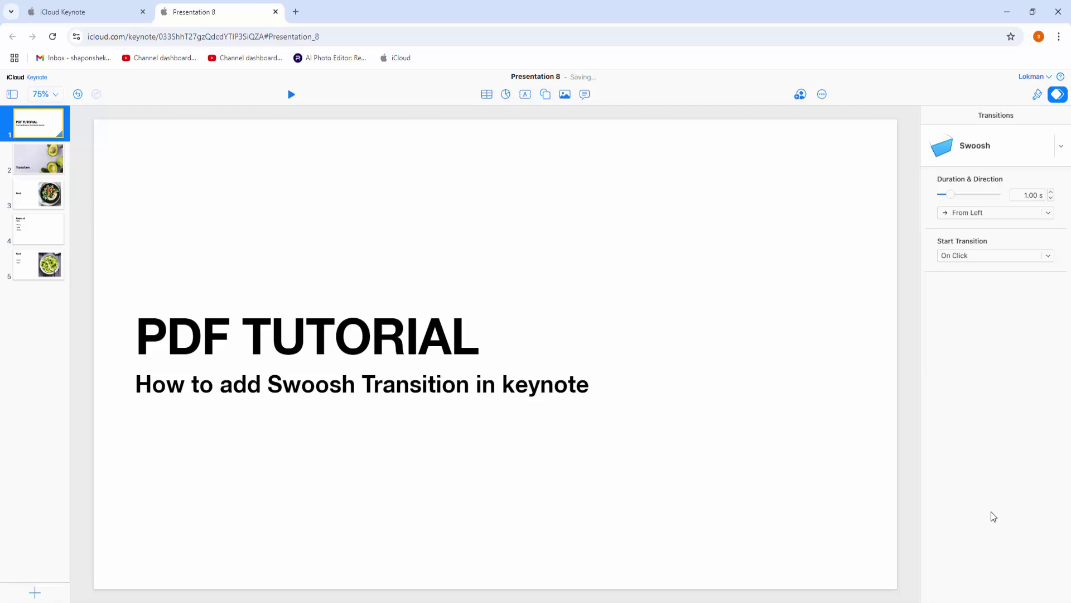
- Apply Swoosh to slide 2 (Transition) and slide 3 (Food), then reselect slide 1
{"action": "left_click", "coordinate": [45, 161]}
{"action": "left_click", "coordinate": [1061, 145]}
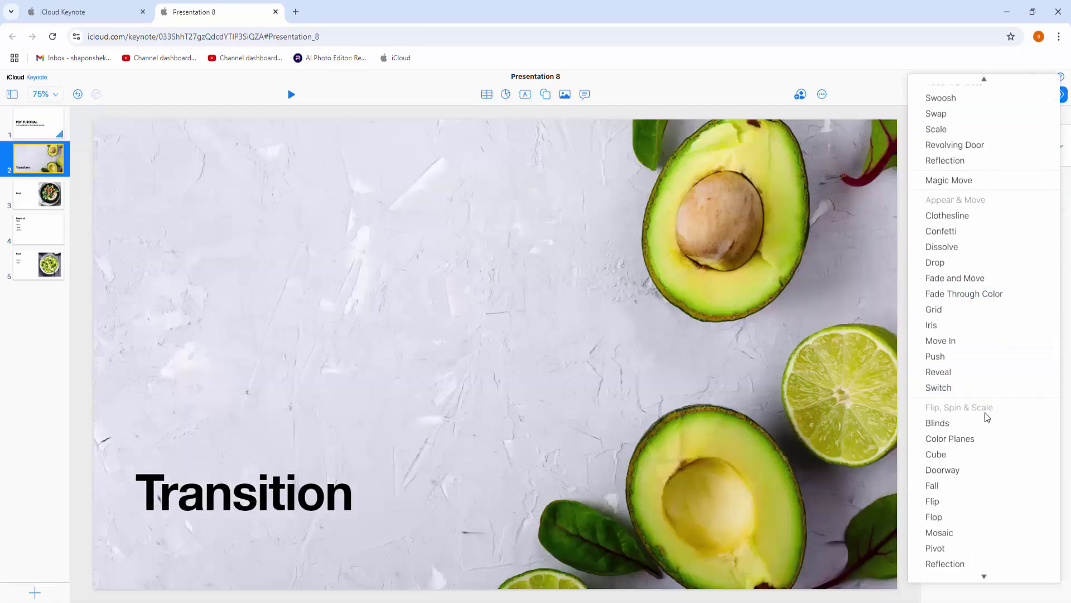
{"action": "scroll", "coordinate": [969, 545], "scroll_direction": "down", "scroll_amount": 2}
{"action": "scroll", "coordinate": [969, 545], "scroll_direction": "down", "scroll_amount": 3}
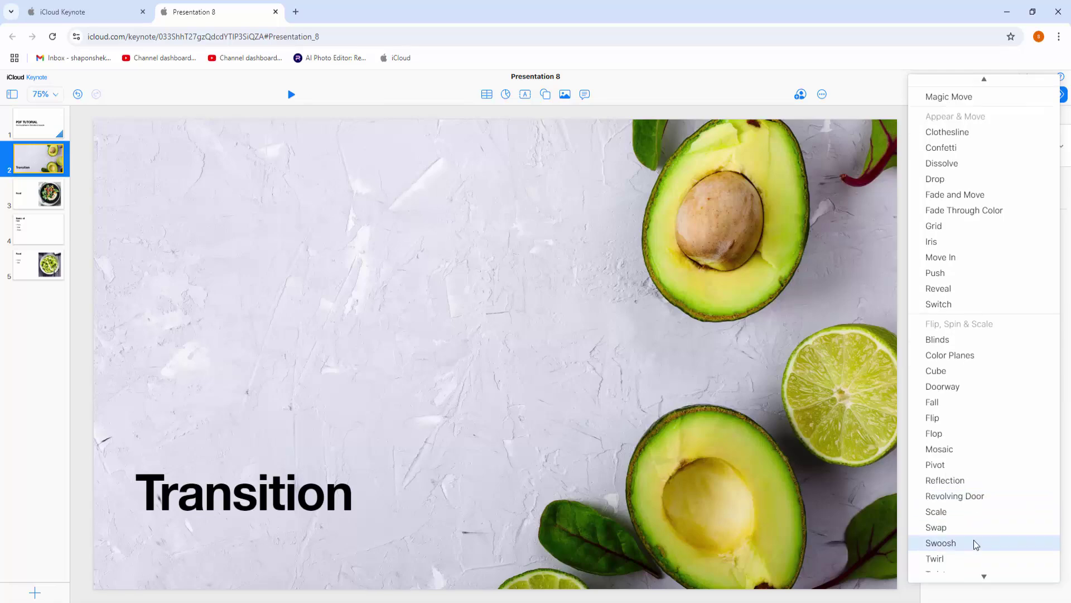
{"action": "left_click", "coordinate": [970, 538]}
{"action": "left_click", "coordinate": [38, 194]}
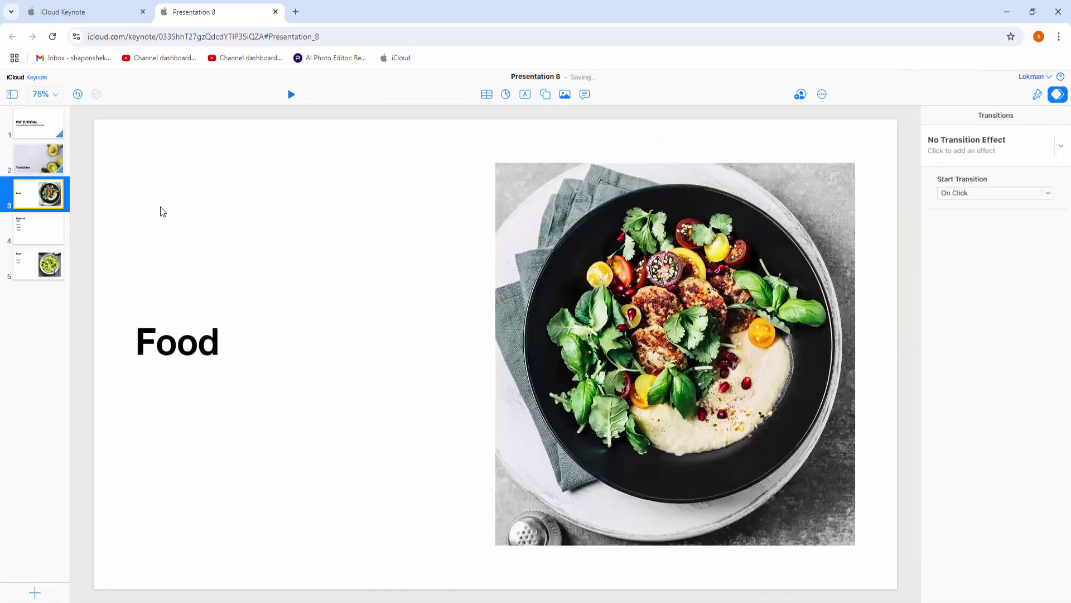
{"action": "left_click", "coordinate": [1060, 145]}
{"action": "scroll", "coordinate": [963, 385], "scroll_direction": "down", "scroll_amount": 3}
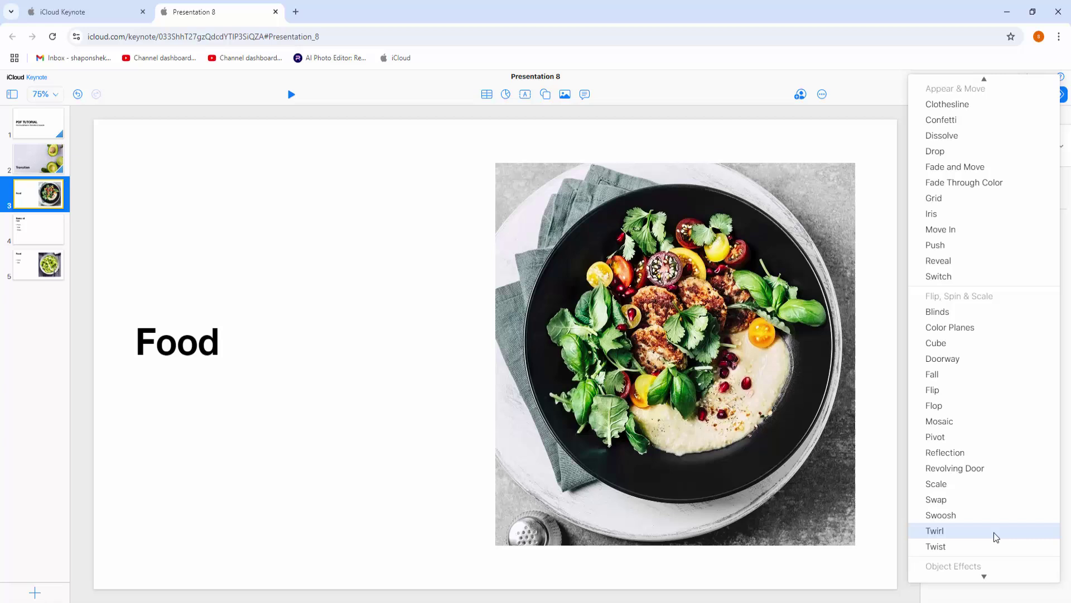
{"action": "left_click", "coordinate": [946, 519]}
{"action": "left_click", "coordinate": [39, 125]}
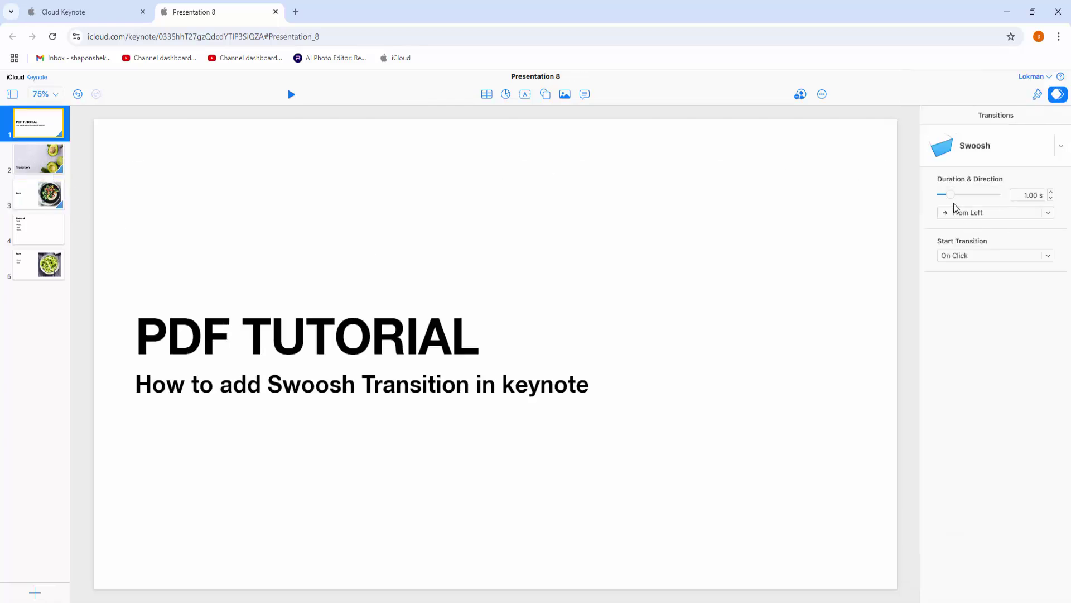
- Shorten the title slide's Swoosh duration to 0.60 s with the Duration slider
{"action": "left_click_drag", "start_coordinate": [950, 194], "coordinate": [959, 196]}
{"action": "left_click_drag", "start_coordinate": [949, 196], "coordinate": [945, 196]}
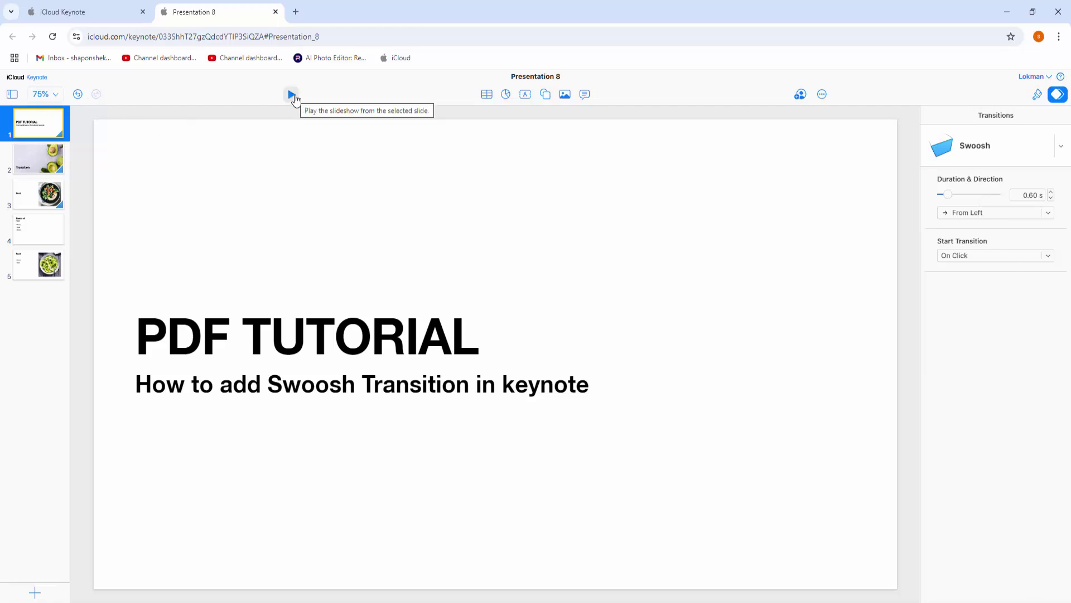
{"action": "left_click", "coordinate": [294, 96]}
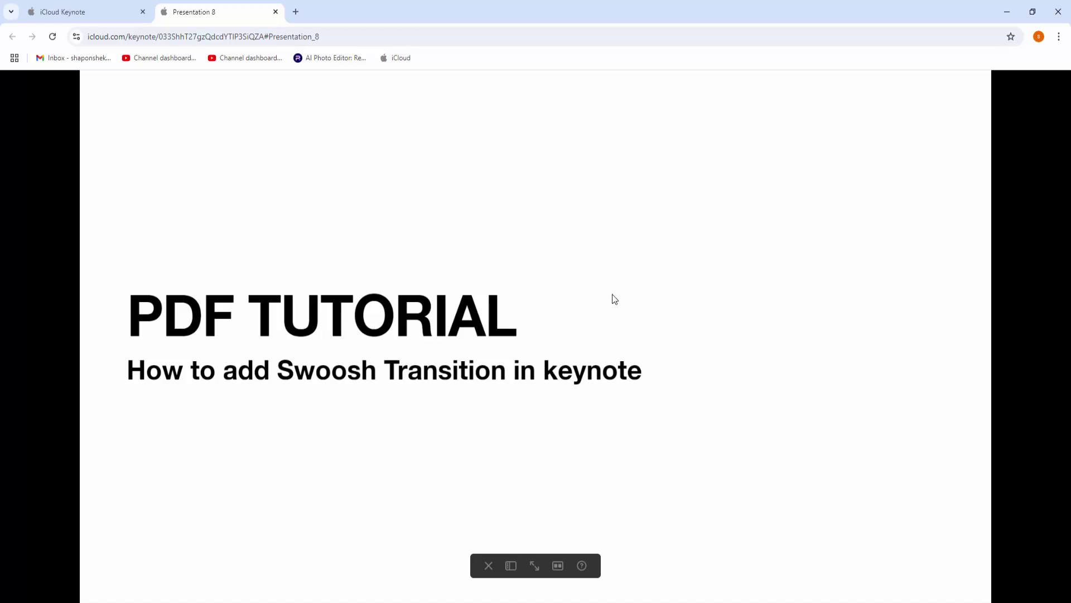
{"action": "left_click", "coordinate": [614, 299]}
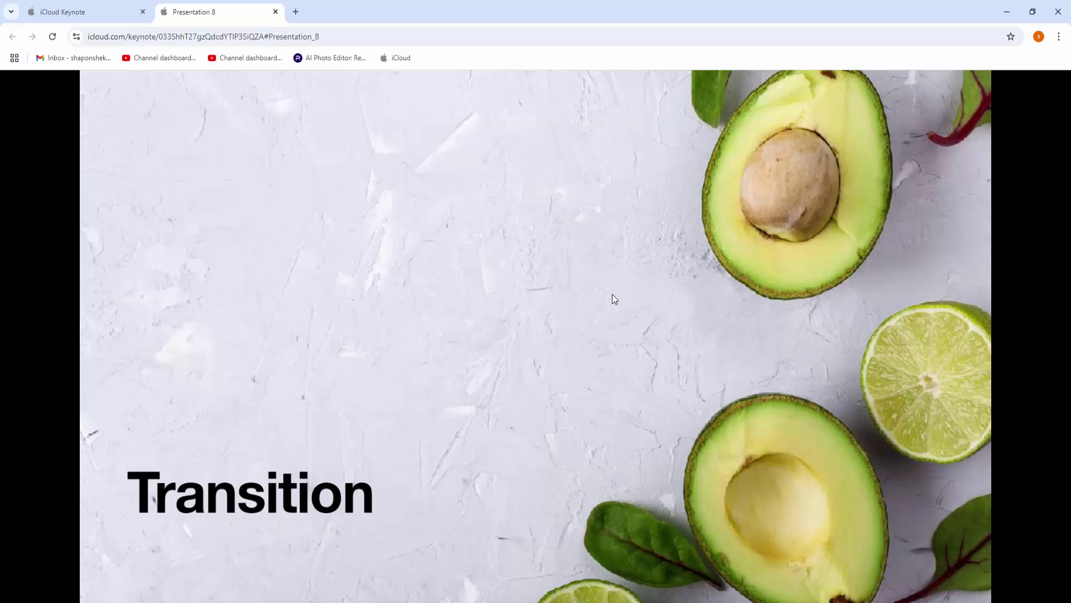
{"action": "left_click", "coordinate": [612, 294]}
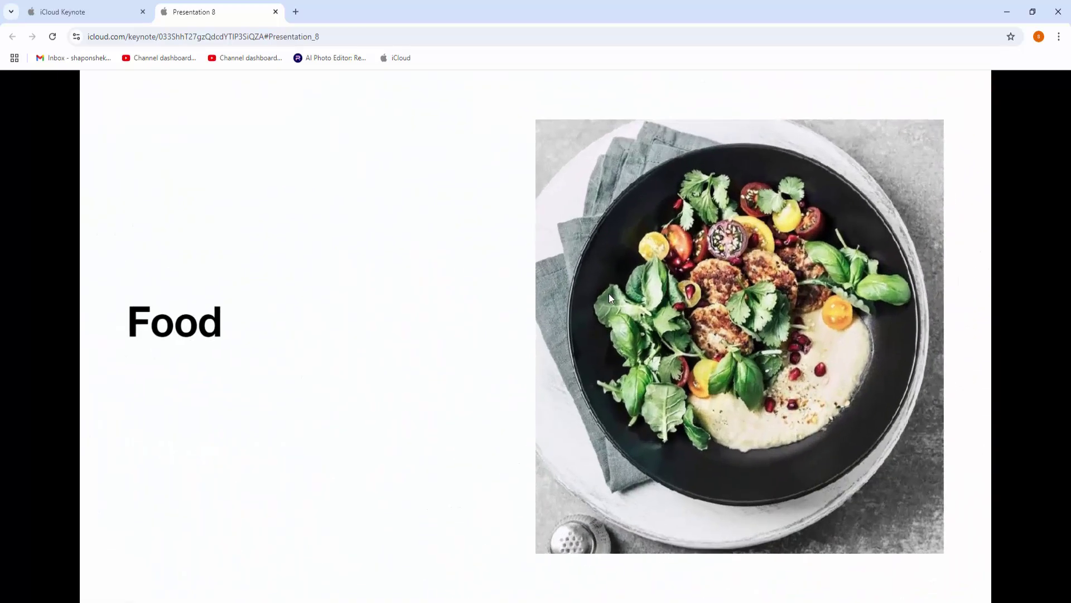
{"action": "left_click", "coordinate": [546, 293]}
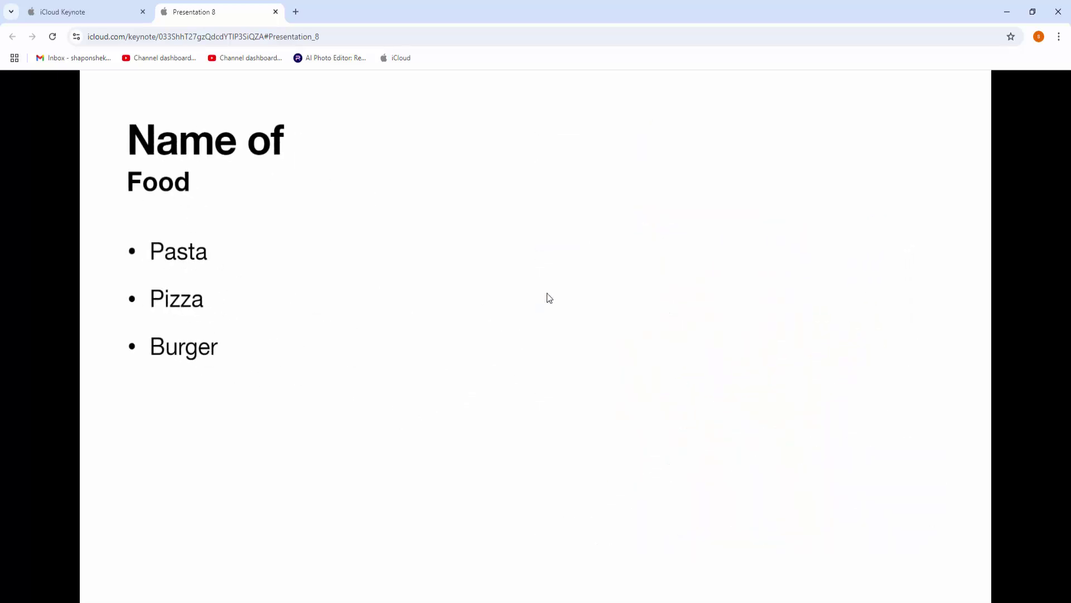
{"action": "left_click", "coordinate": [549, 297]}
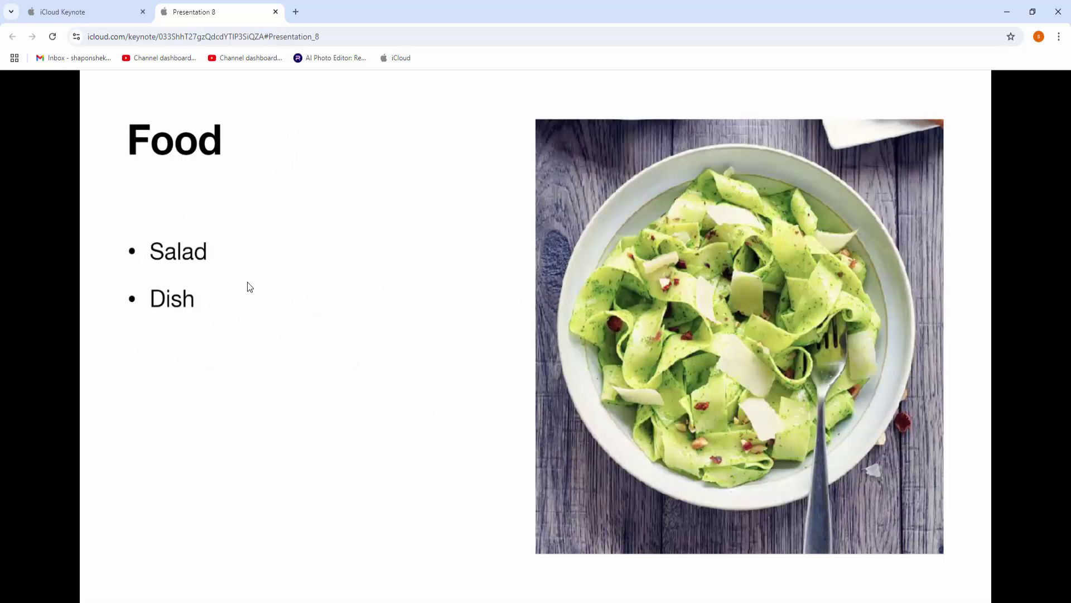
{"action": "left_click", "coordinate": [411, 277]}
{"action": "left_click", "coordinate": [716, 291]}
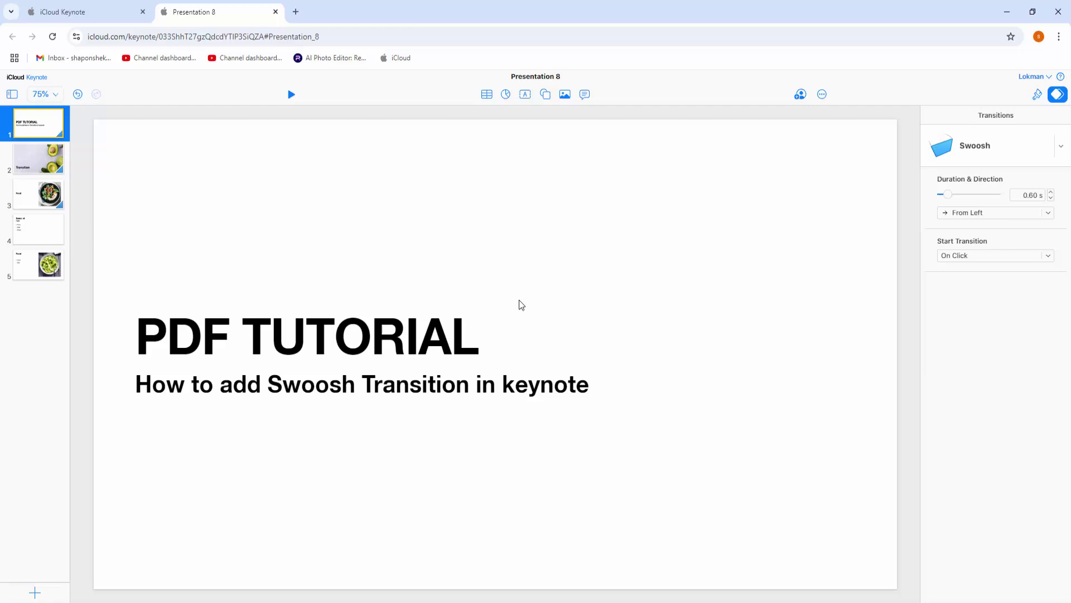